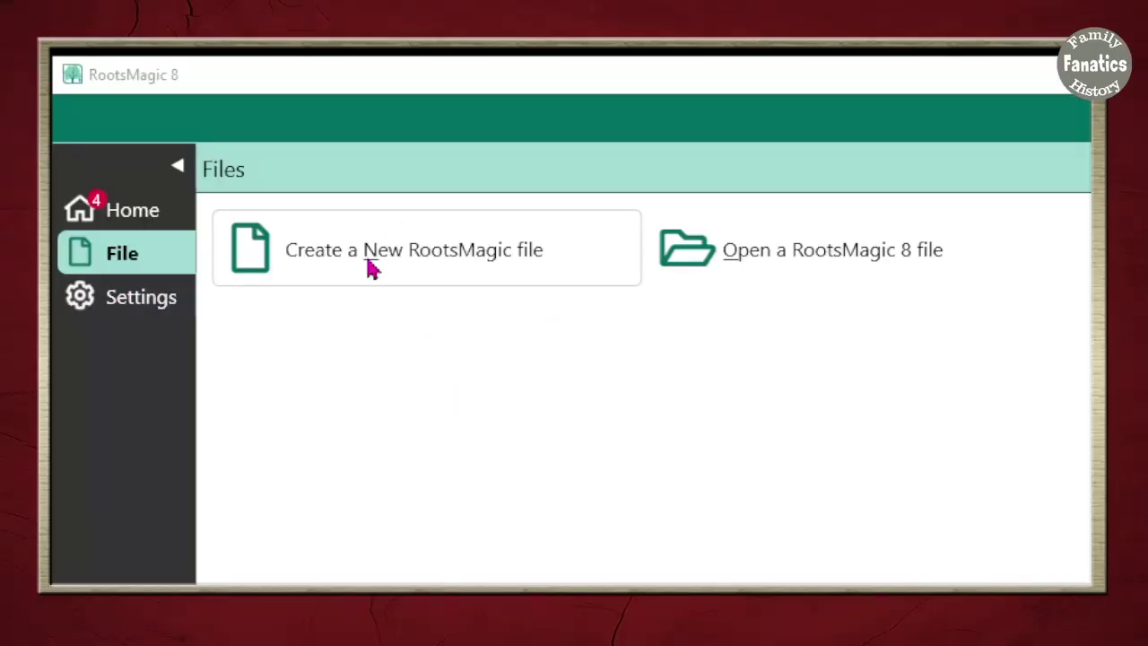
- Show the Files page with options to create or open a RootsMagic file
{"action": "left_click", "coordinate": [367, 261]}
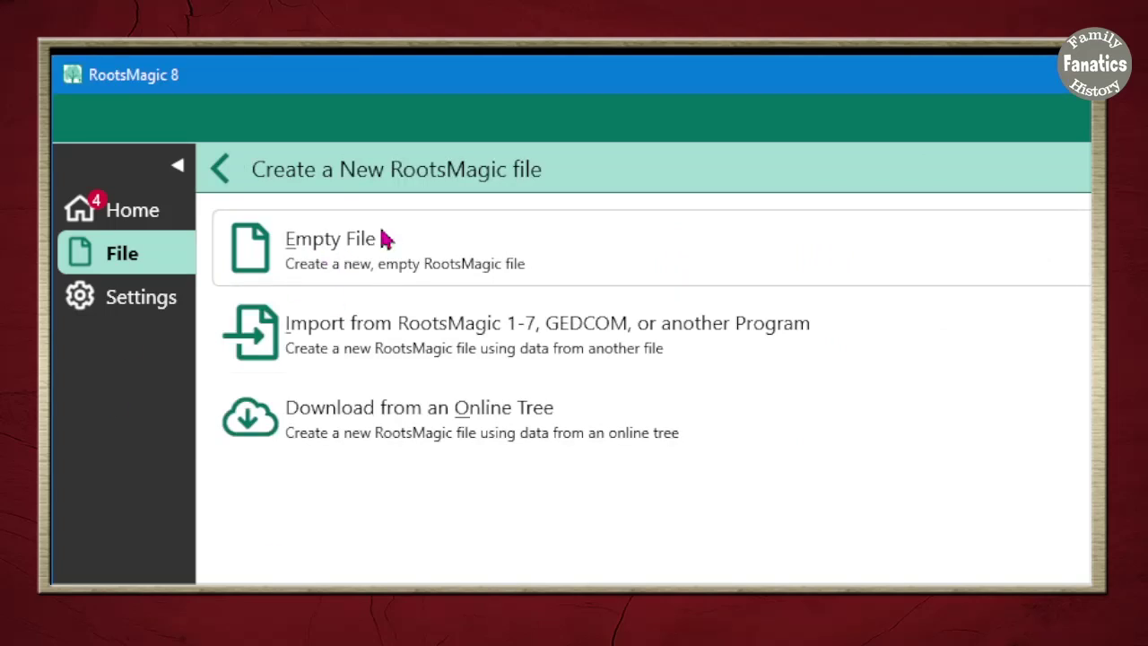
- Start a new empty RootsMagic file stored in the RM8 folder
{"action": "left_click", "coordinate": [324, 263]}
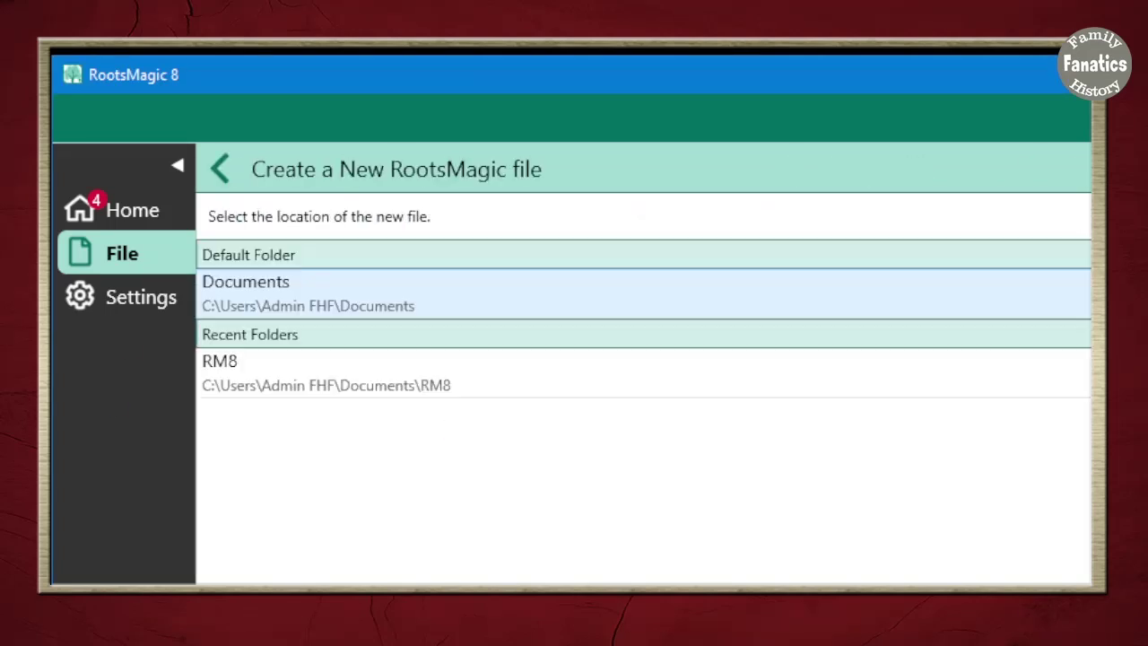
{"action": "left_click", "coordinate": [421, 372]}
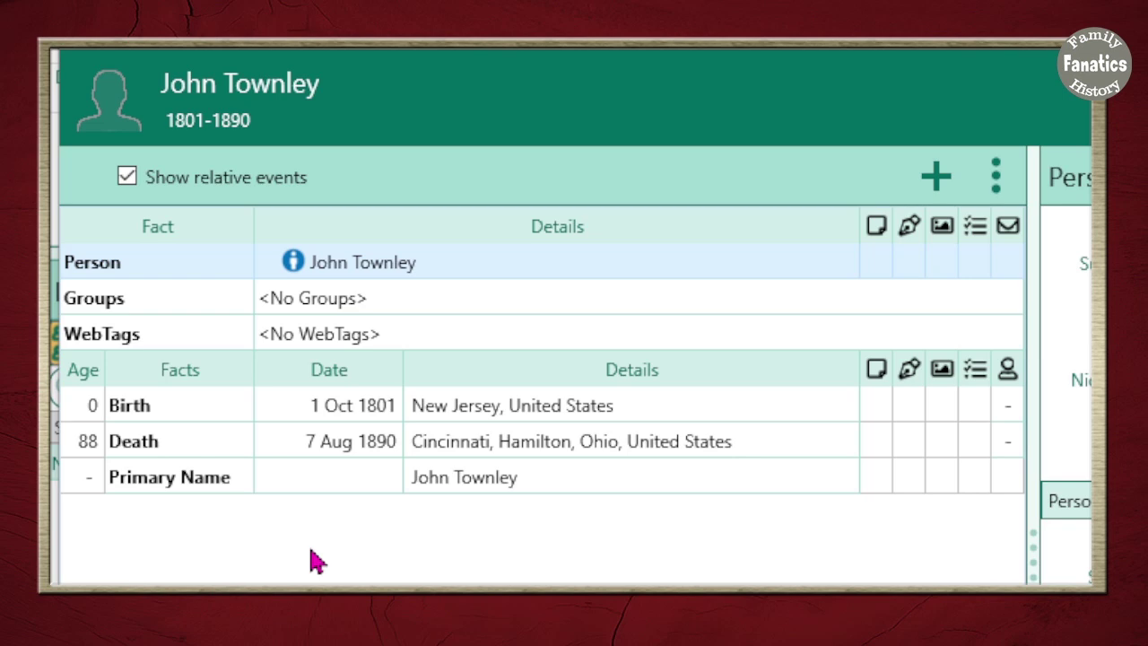
{"action": "left_click", "coordinate": [938, 179]}
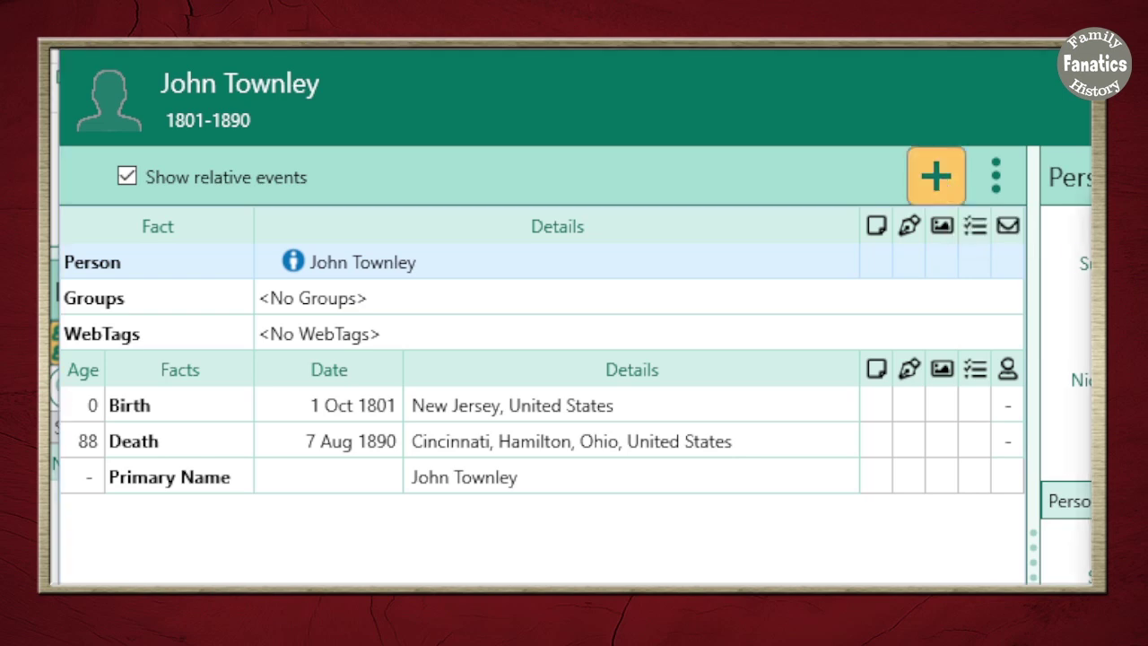
{"action": "type", "text": "Residence"}
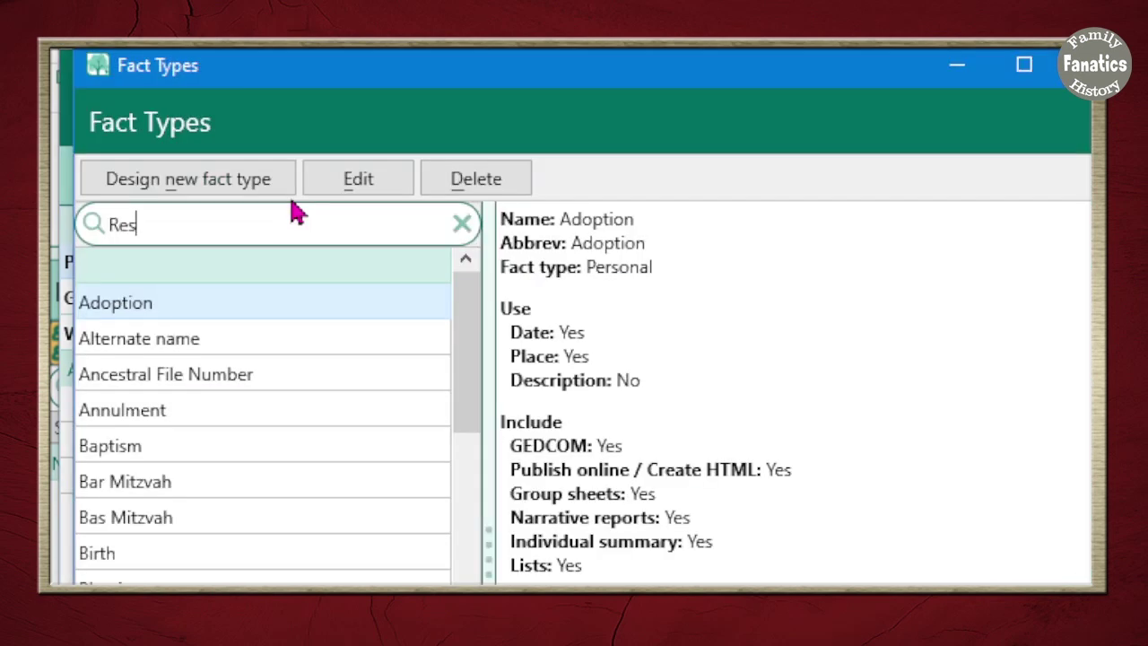
{"action": "key", "text": "BackSpace"}
{"action": "key", "text": "BackSpace"}
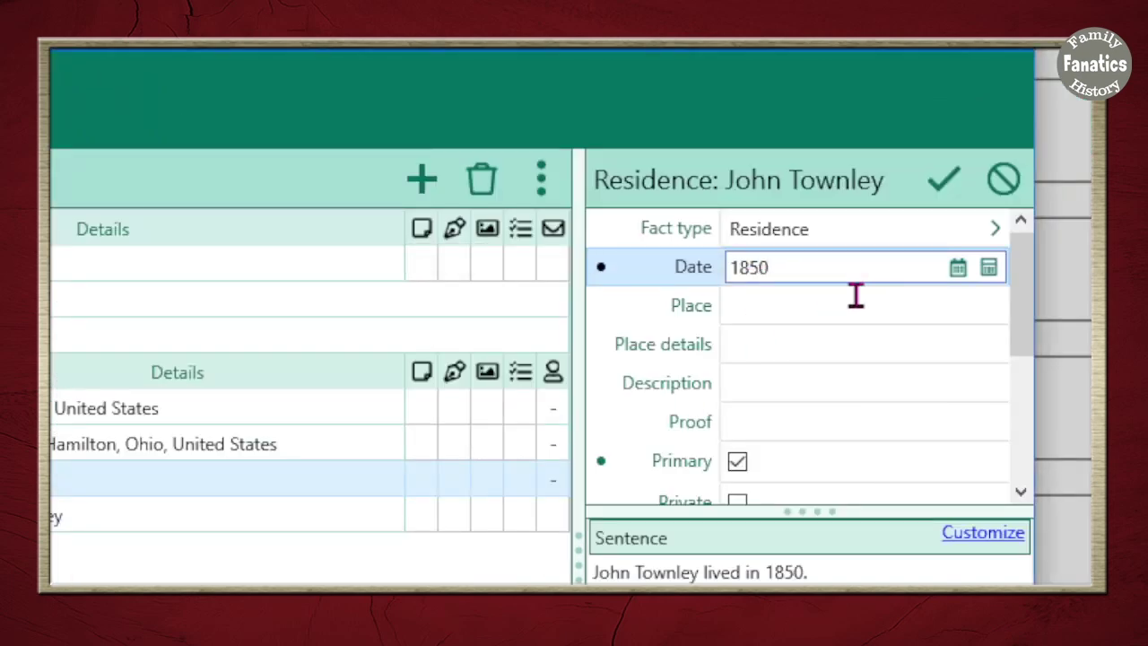
- Save the 1850 Residence fact with place Cincinnati, Hamilton, Ohio, United States
{"action": "left_click", "coordinate": [780, 307]}
{"action": "type", "text": "Cincinnati, Hamilton, Ohio, United States"}
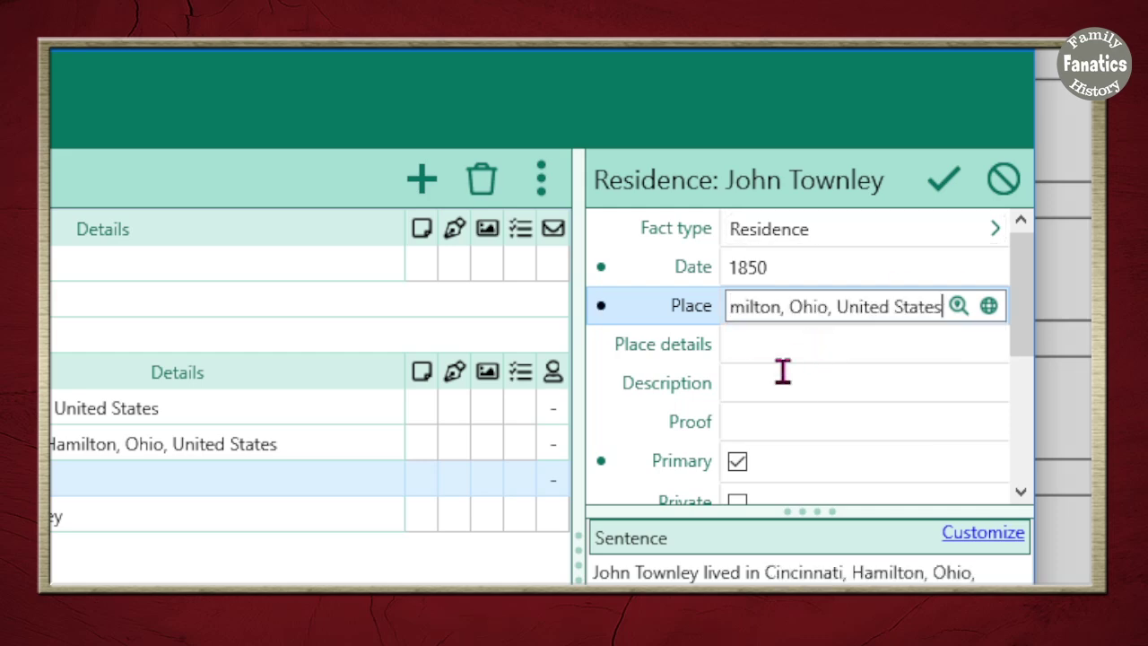
{"action": "left_click", "coordinate": [909, 356]}
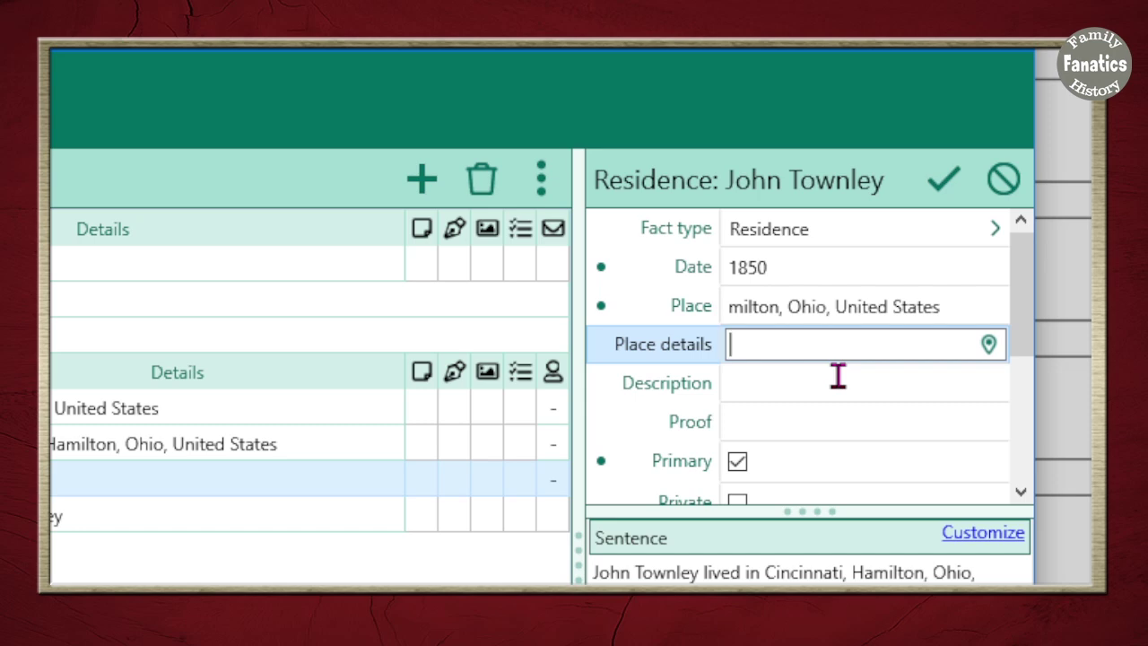
{"action": "scroll", "coordinate": [834, 448], "scroll_direction": "down", "scroll_amount": 2}
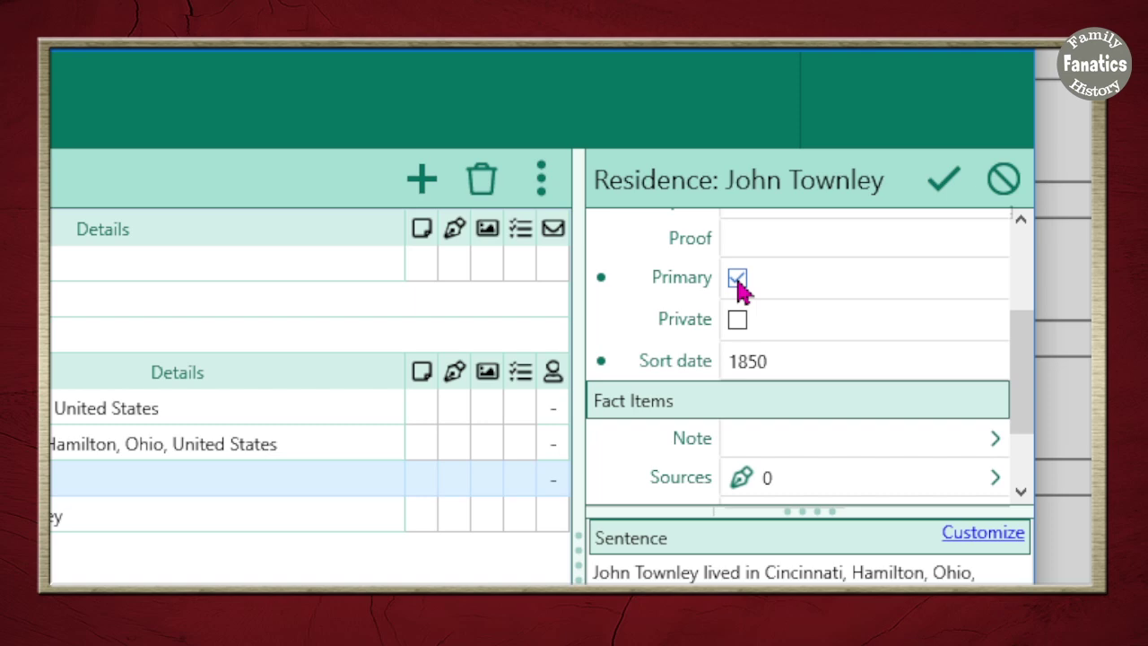
{"action": "scroll", "coordinate": [1022, 408], "scroll_direction": "down", "scroll_amount": 1}
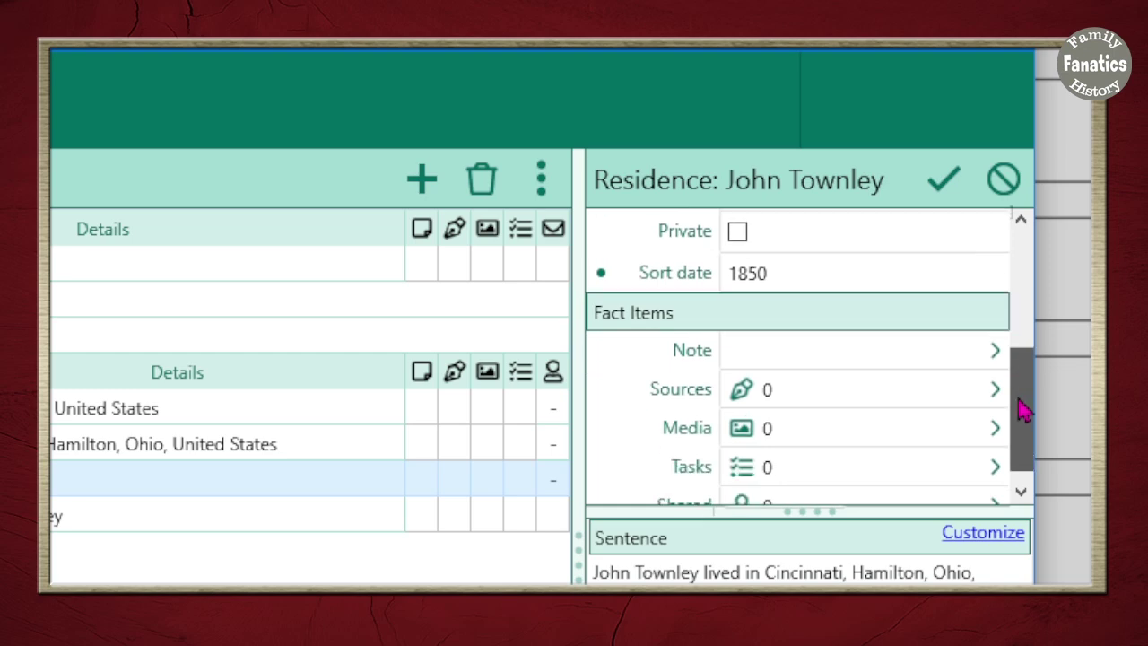
{"action": "scroll", "coordinate": [1022, 408], "scroll_direction": "down", "scroll_amount": 1}
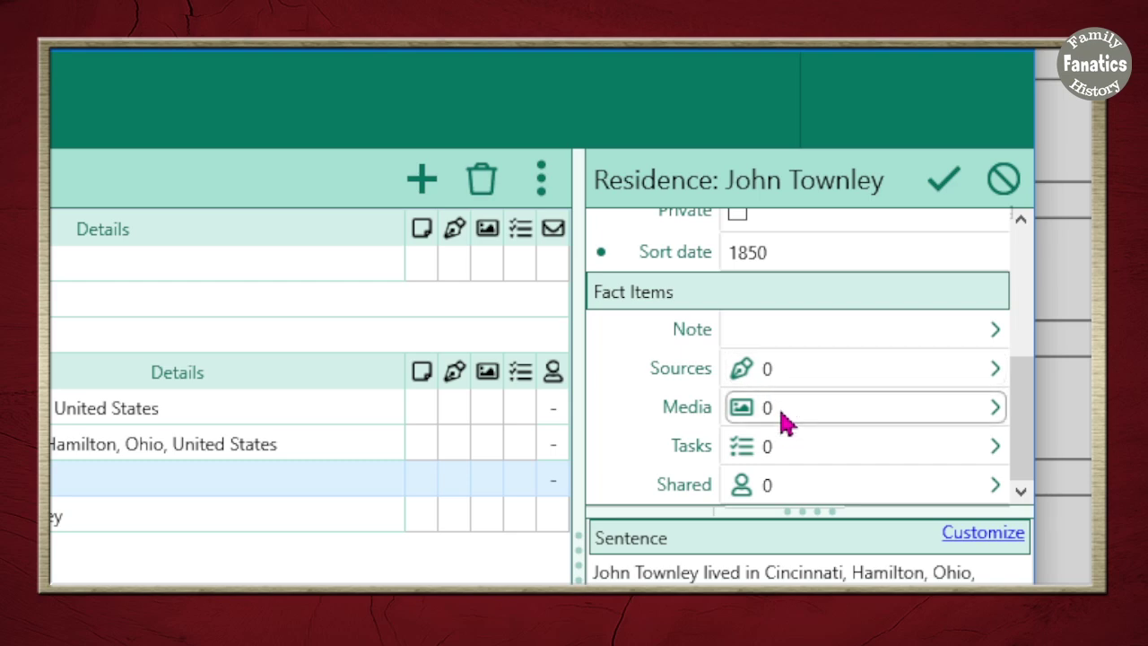
{"action": "key", "text": "Return"}
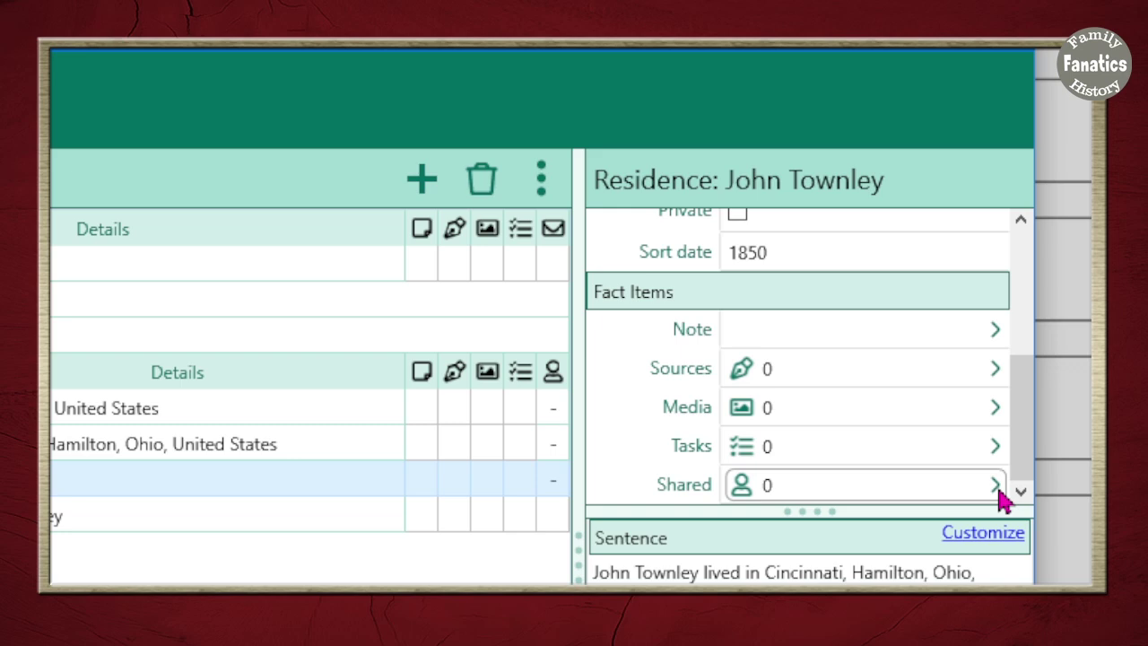
{"action": "left_click", "coordinate": [781, 332]}
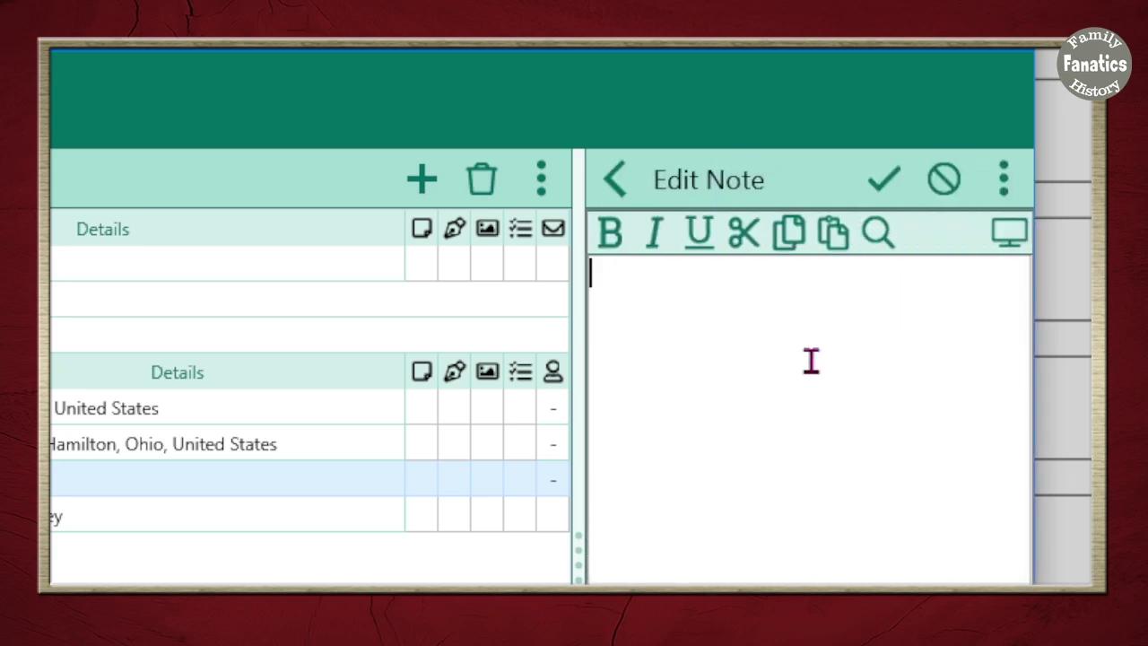
- Paste the 1850 census explanation and household birthplace list into the residence note
{"action": "type", "text": "Only the 1850 census has John and Asa as born in New York. At least, that’s what the indexer recorded the place of birth as. The record shows the state abbreviated with two letters. The first is very clearly an N, and the second could be a \"Y\" or a \"J.\" On closer inspection, it’s believed the record does identify the father and so as from New Jersey and not New York."}
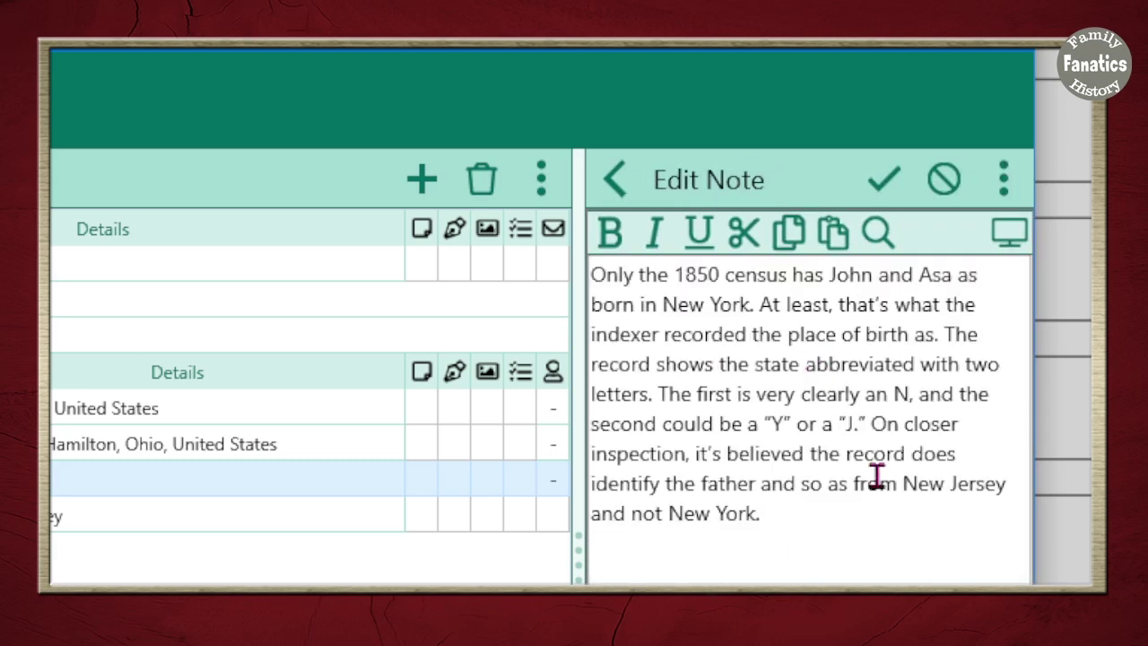
{"action": "key", "text": "Return"}
{"action": "key", "text": "Return"}
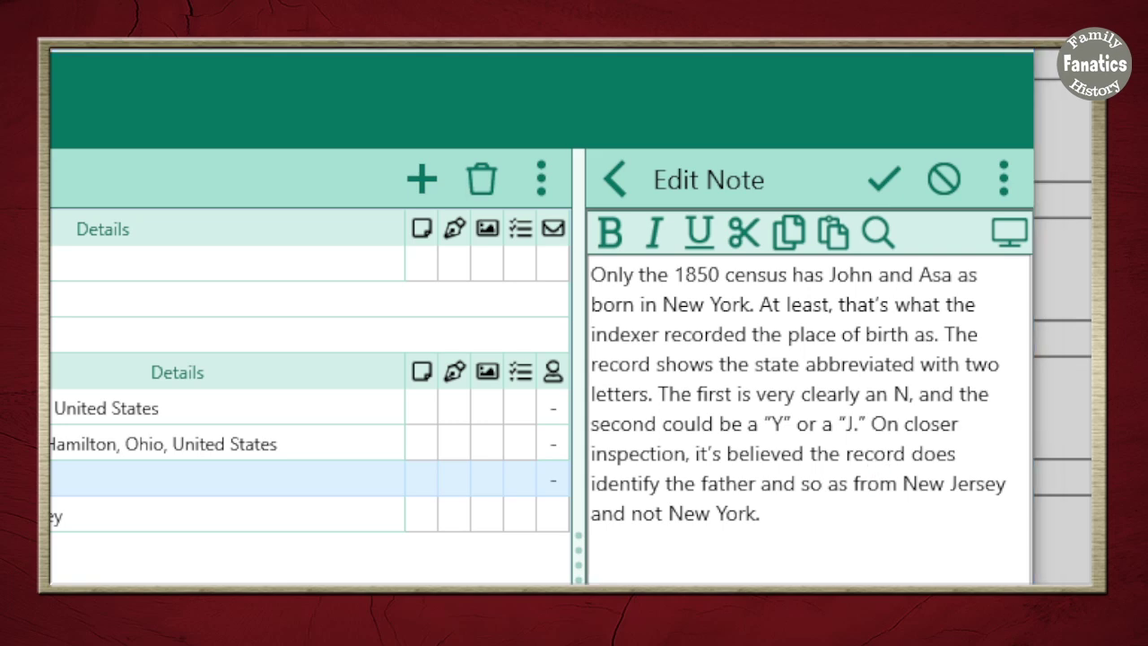
{"action": "type", "text": "John, New York Evaline, Connecticut Asa, New York Richard, Ohio Mary J, Ohio"}
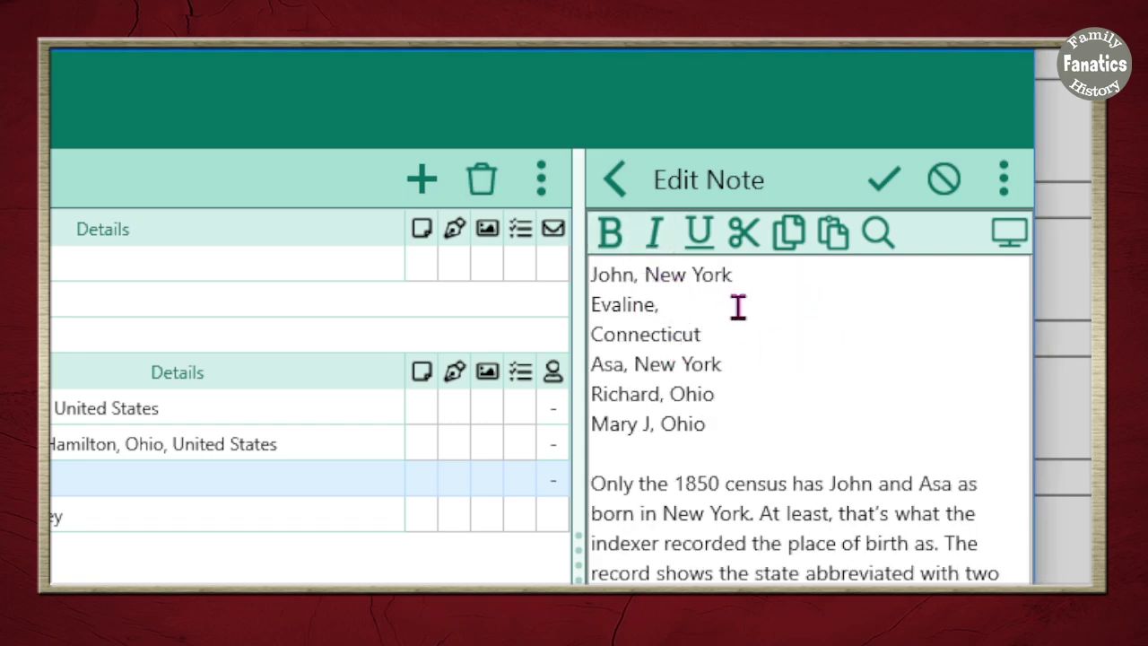
{"action": "left_click", "coordinate": [694, 305]}
{"action": "key", "text": "Delete"}
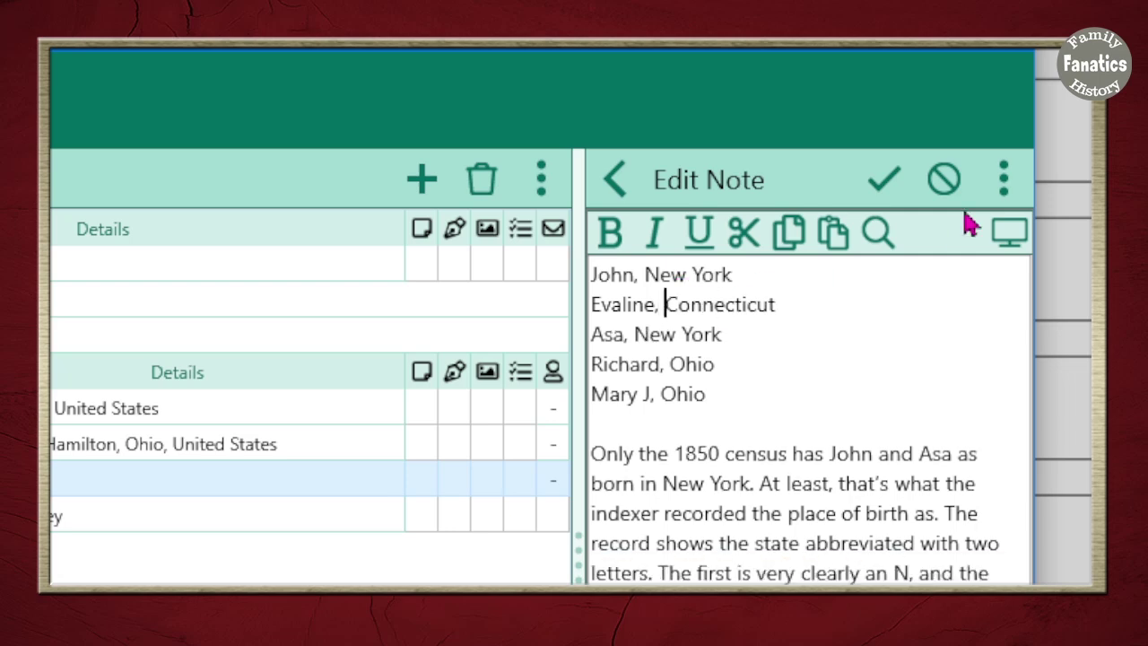
- Tidy the birthplace lines and save the note on the Residence fact
{"action": "left_click", "coordinate": [592, 275]}
{"action": "left_click", "coordinate": [713, 393], "text": "shift"}
{"action": "left_click", "coordinate": [767, 303]}
{"action": "left_click", "coordinate": [771, 278]}
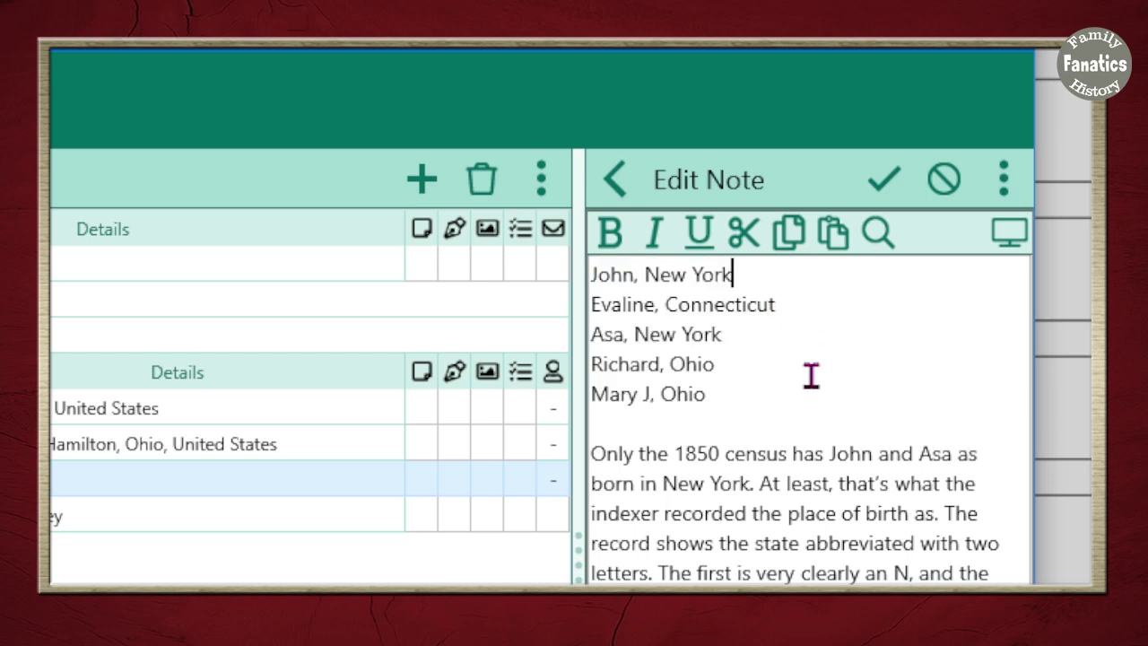
{"action": "left_click_drag", "start_coordinate": [1000, 574], "coordinate": [592, 485]}
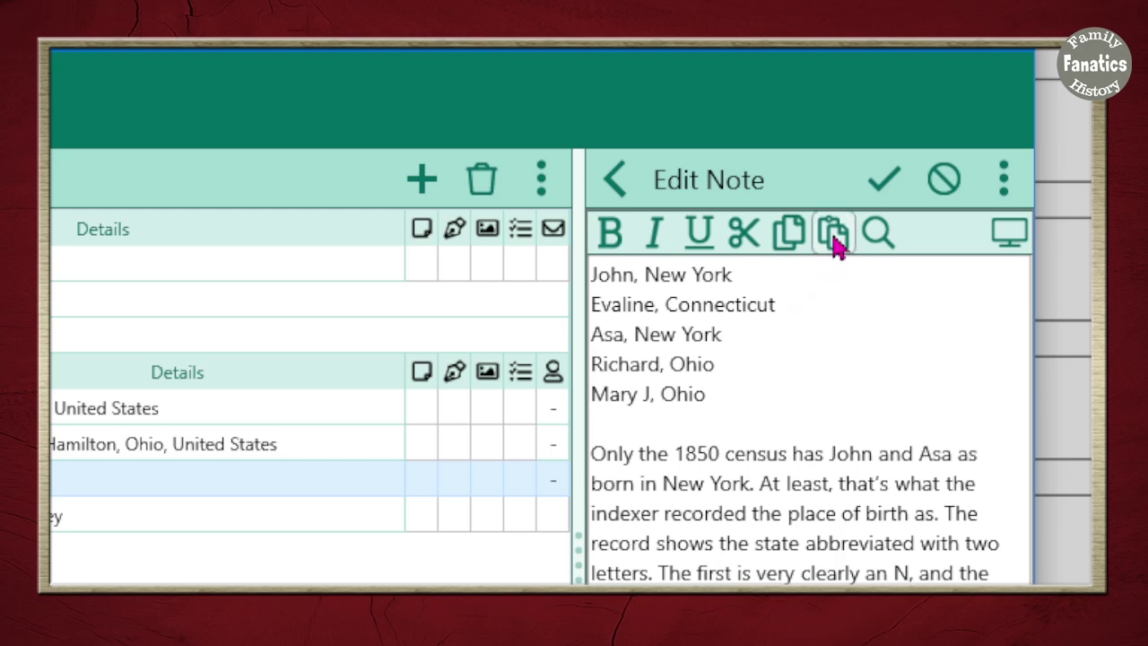
{"action": "left_click", "coordinate": [879, 184]}
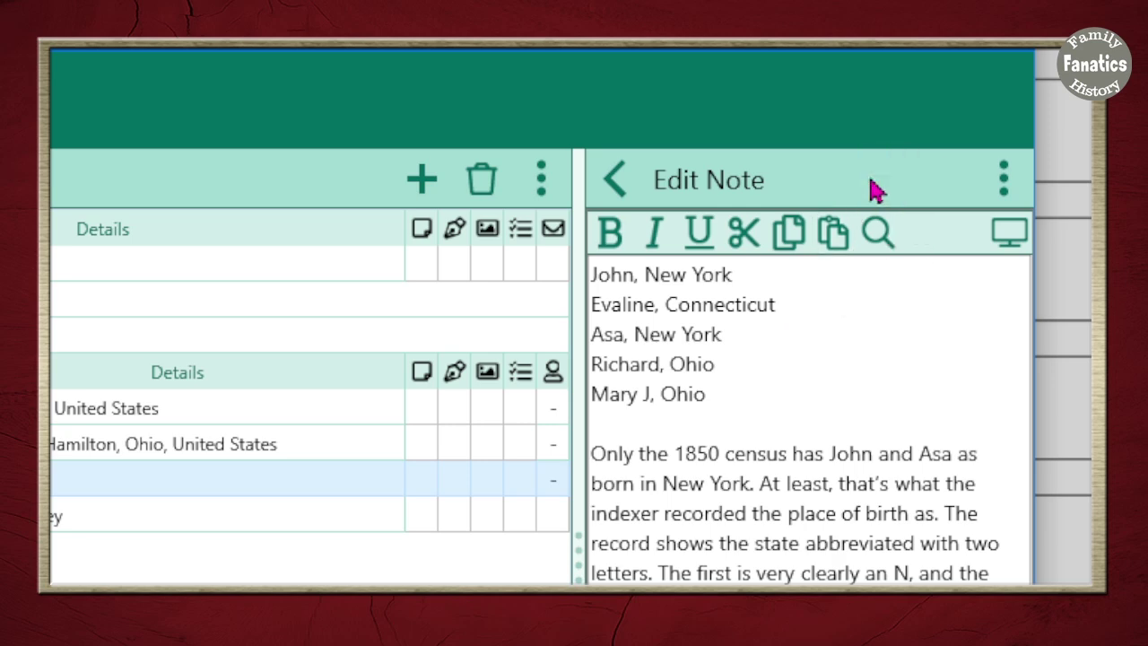
{"action": "left_click", "coordinate": [615, 179]}
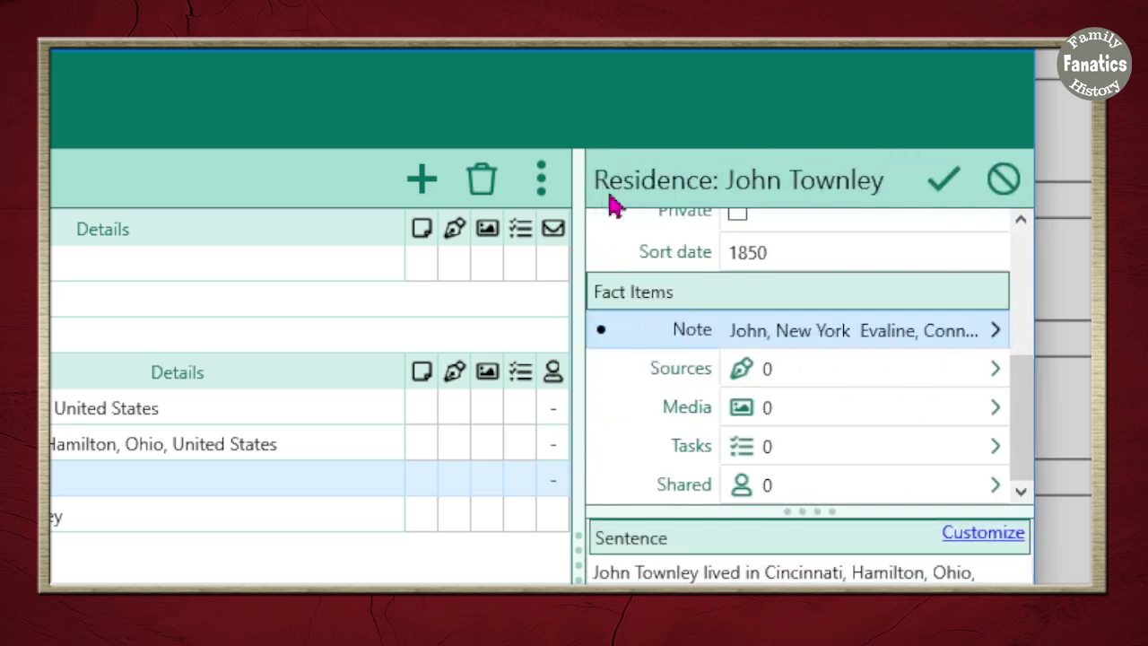
{"action": "left_click", "coordinate": [999, 377]}
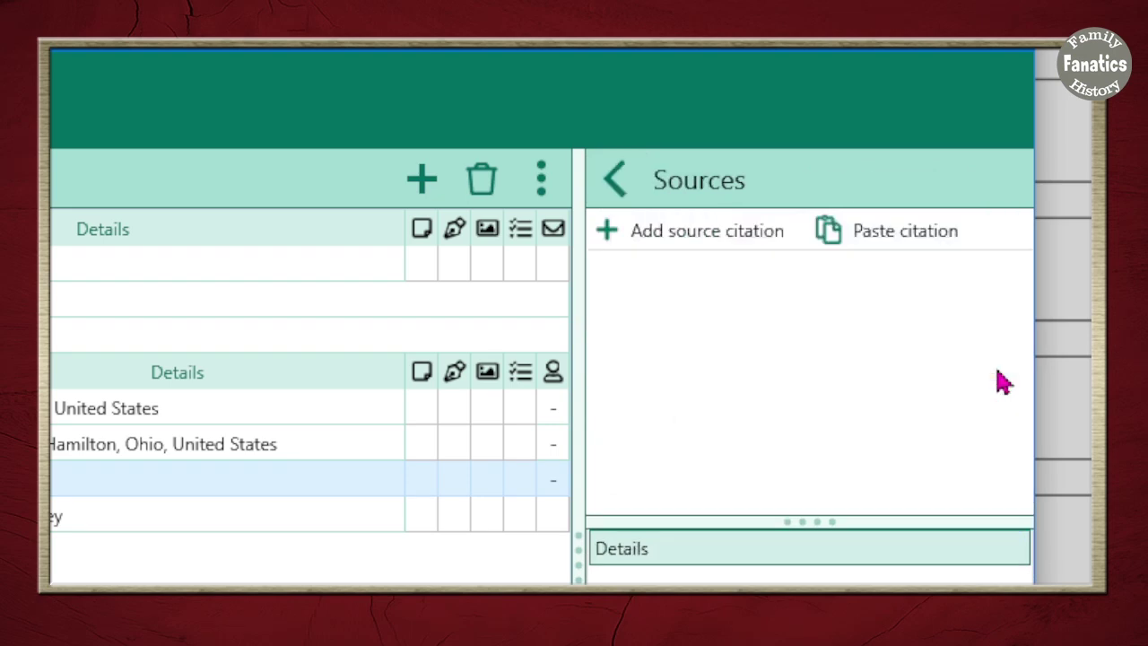
- Cite the existing United States census source on the 1850 residence fact
{"action": "left_click", "coordinate": [680, 244]}
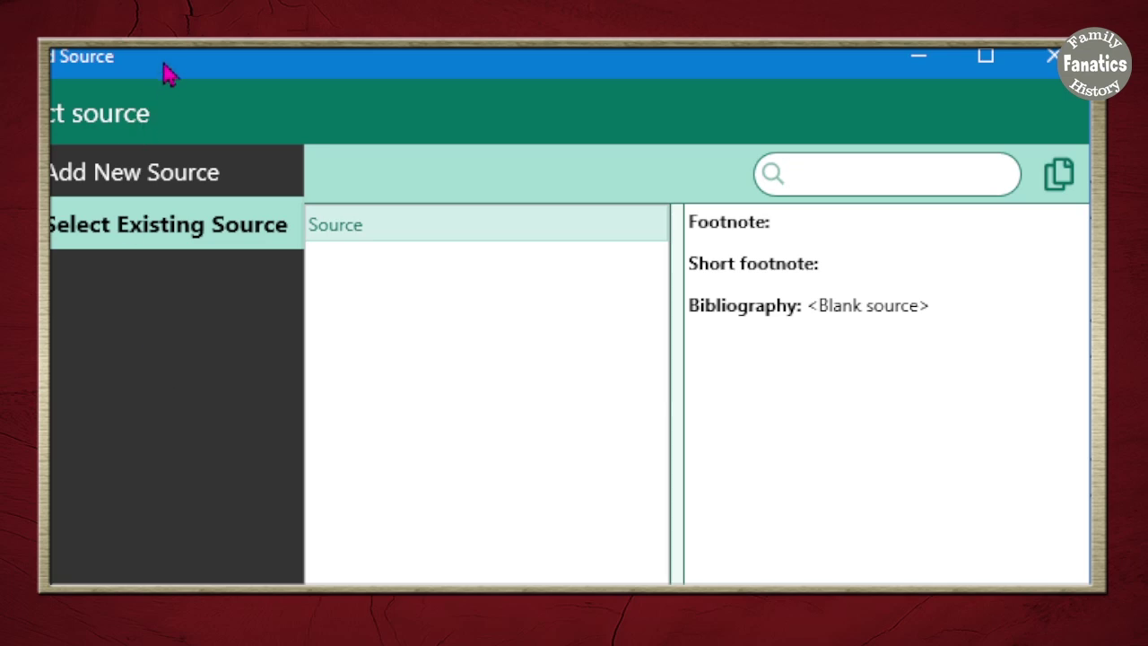
{"action": "left_click_drag", "start_coordinate": [163, 65], "coordinate": [191, 64]}
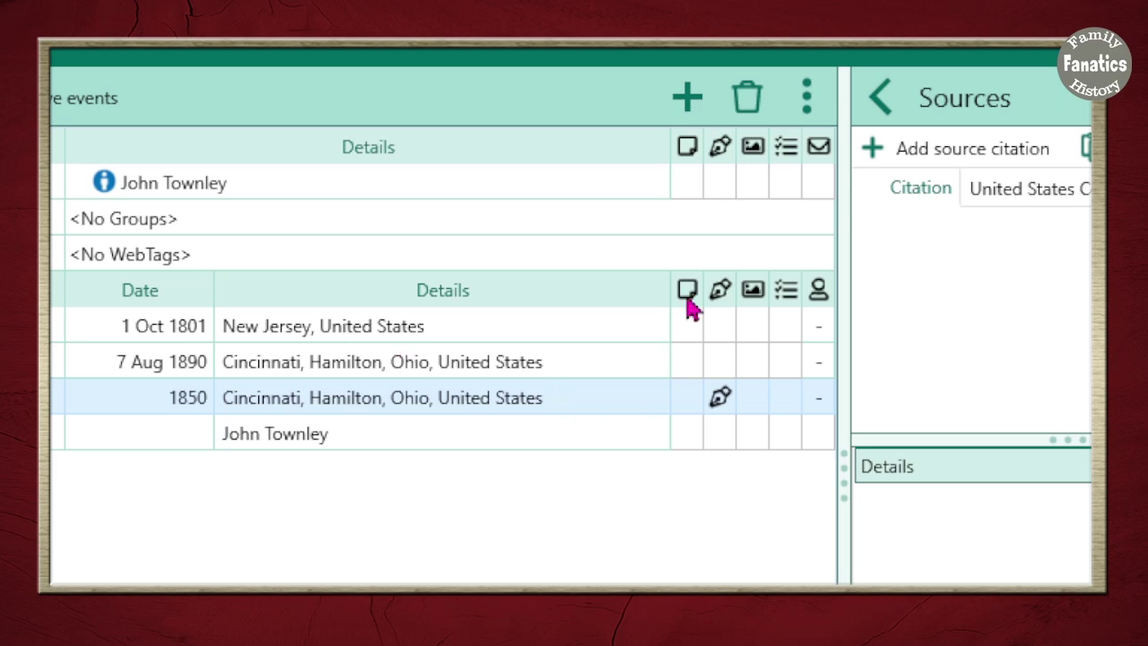
{"action": "left_click", "coordinate": [886, 105]}
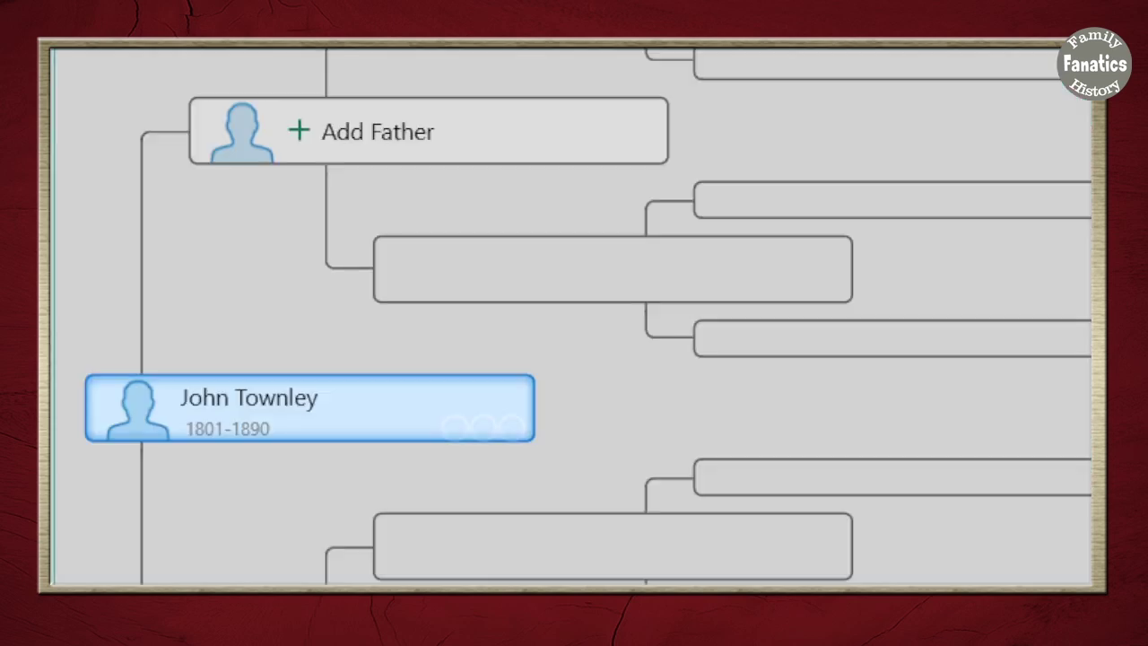
{"action": "mouse_move", "coordinate": [470, 434]}
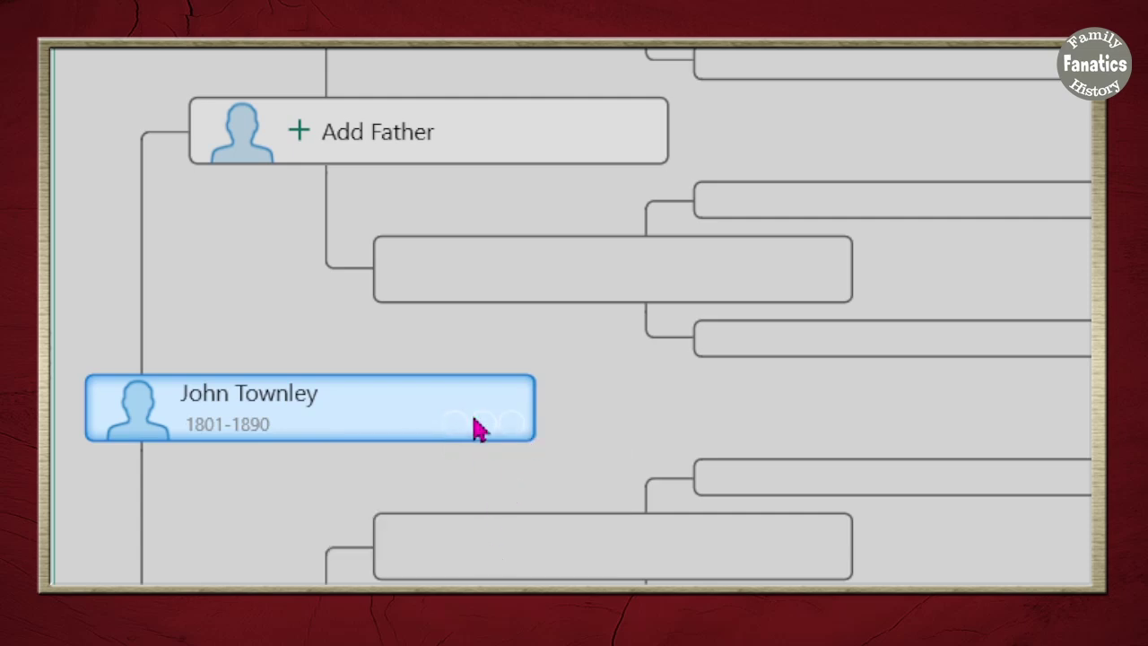
{"action": "left_click", "coordinate": [515, 544]}
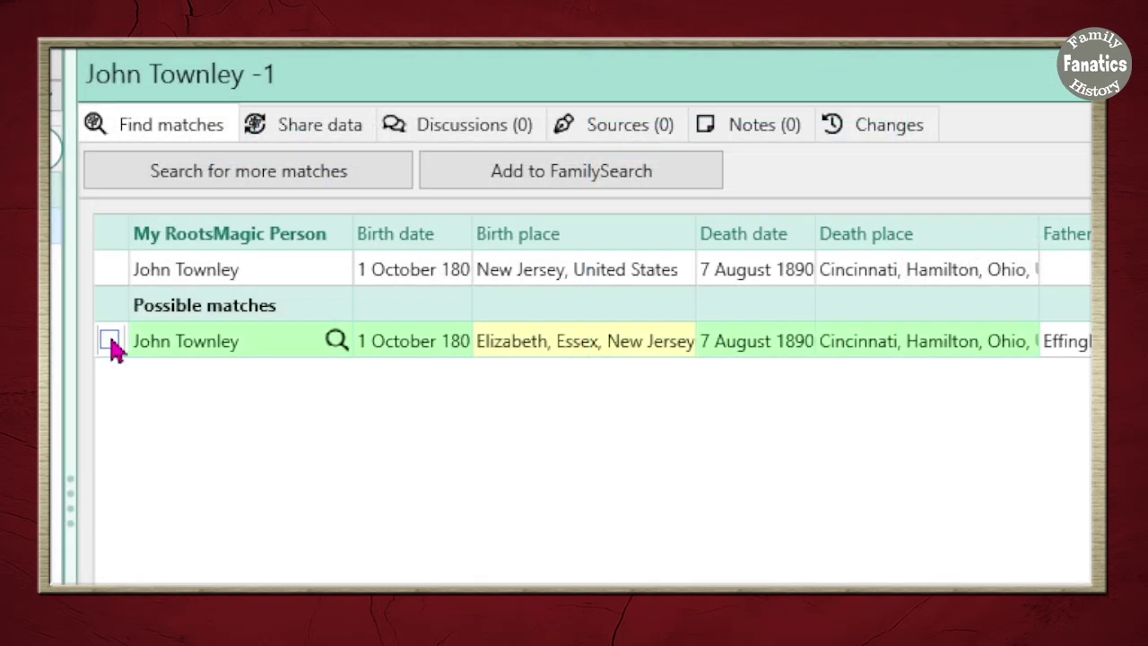
{"action": "left_click", "coordinate": [109, 341]}
{"action": "left_click", "coordinate": [852, 555]}
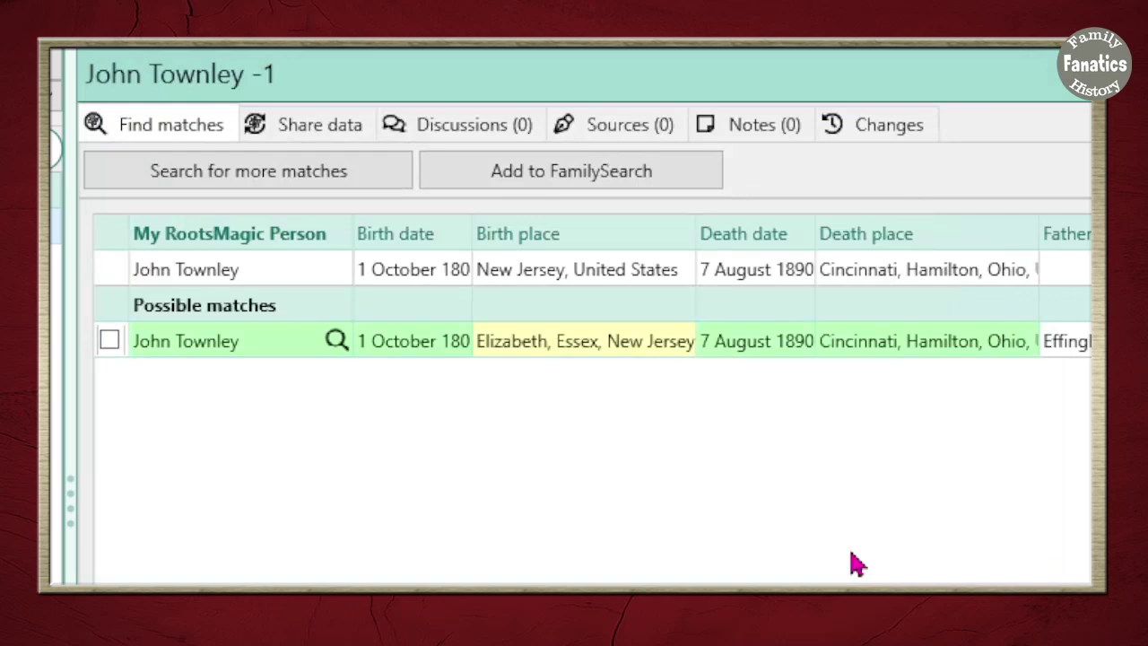
{"action": "left_click", "coordinate": [305, 128]}
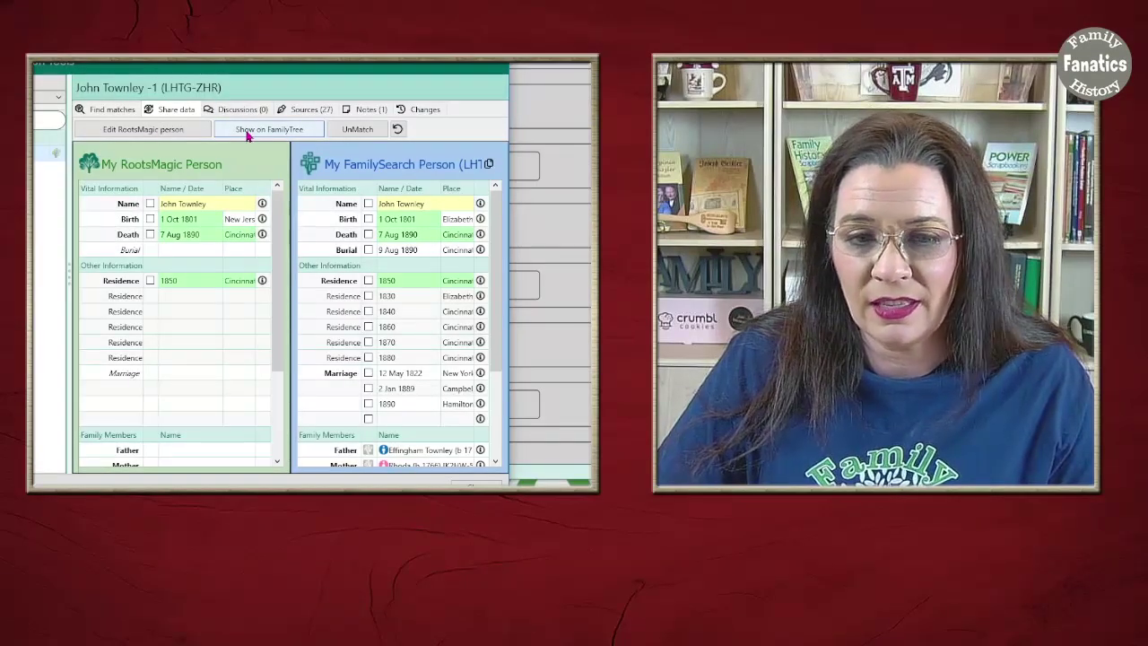
{"action": "left_click", "coordinate": [248, 131]}
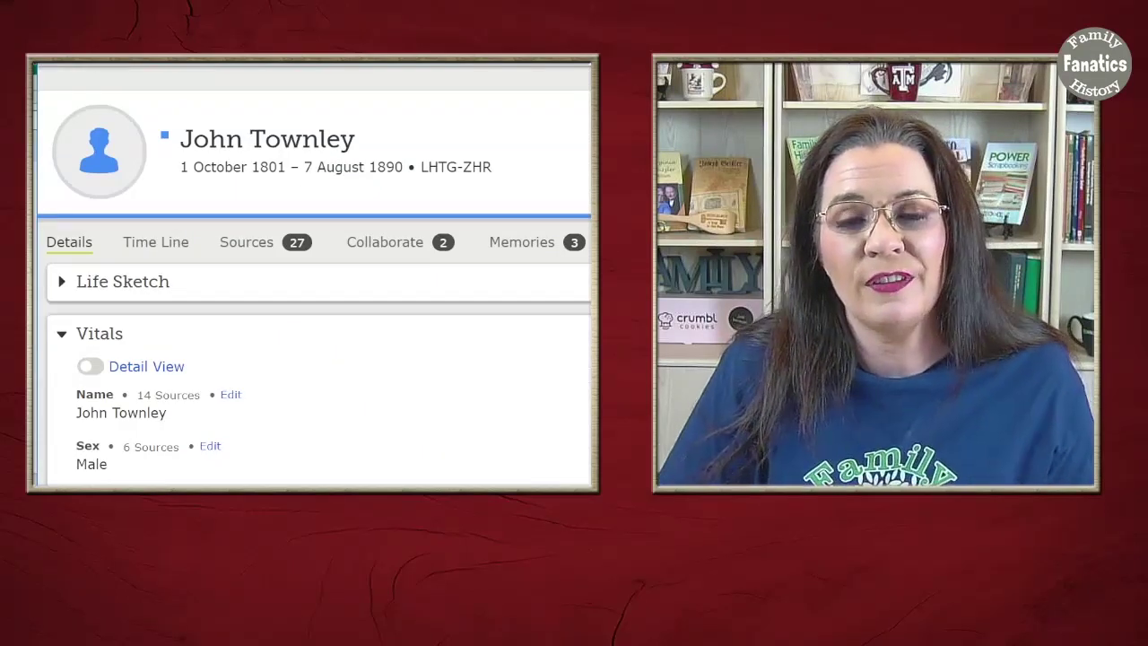
{"action": "left_click", "coordinate": [255, 251]}
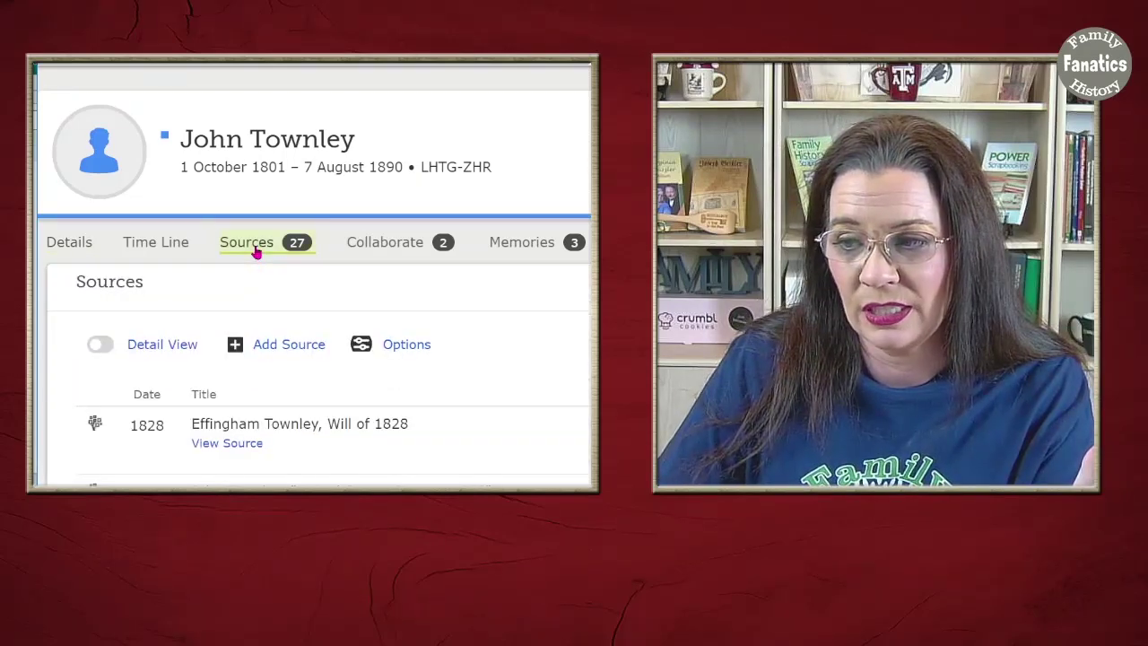
{"action": "left_click", "coordinate": [546, 246]}
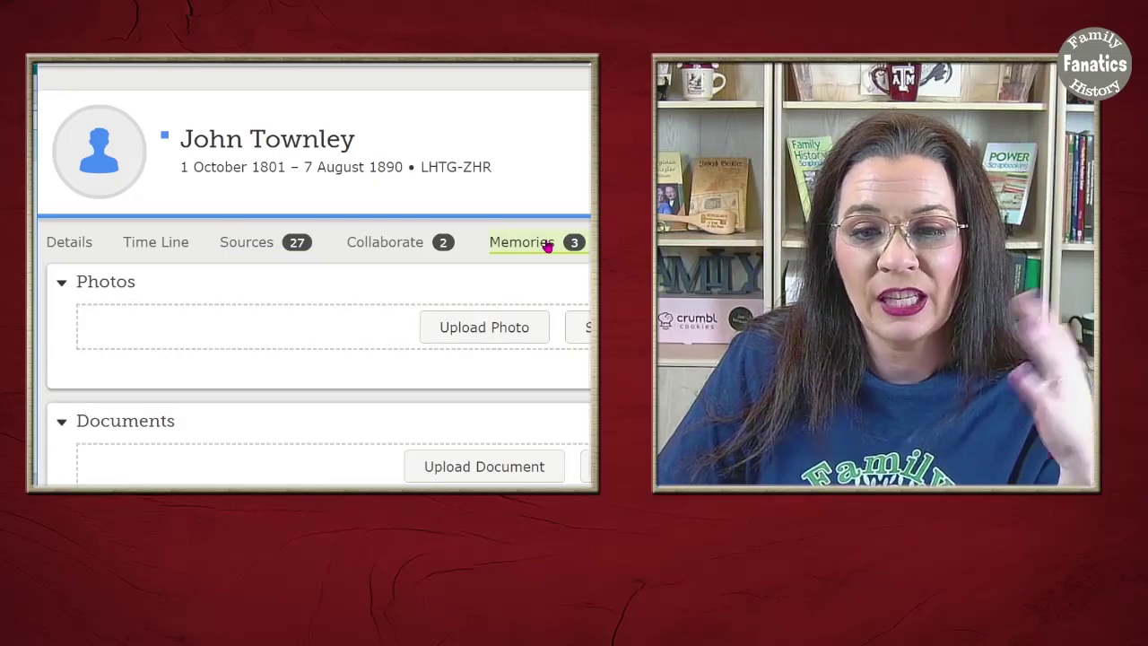
{"action": "scroll", "coordinate": [529, 377], "scroll_direction": "down", "scroll_amount": 3}
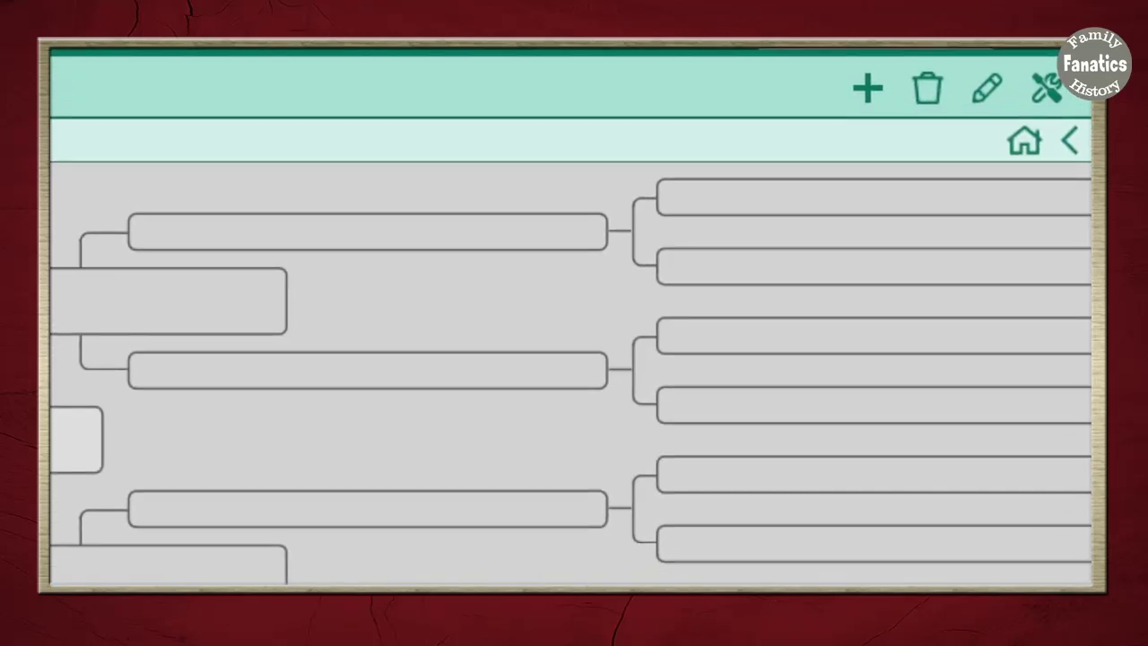
- Add unlinked Major James Townley, born 21 Jan 1810 Elizabeth, NJ, died 6 Jun 1883 Cincinnati
{"action": "left_click", "coordinate": [868, 90]}
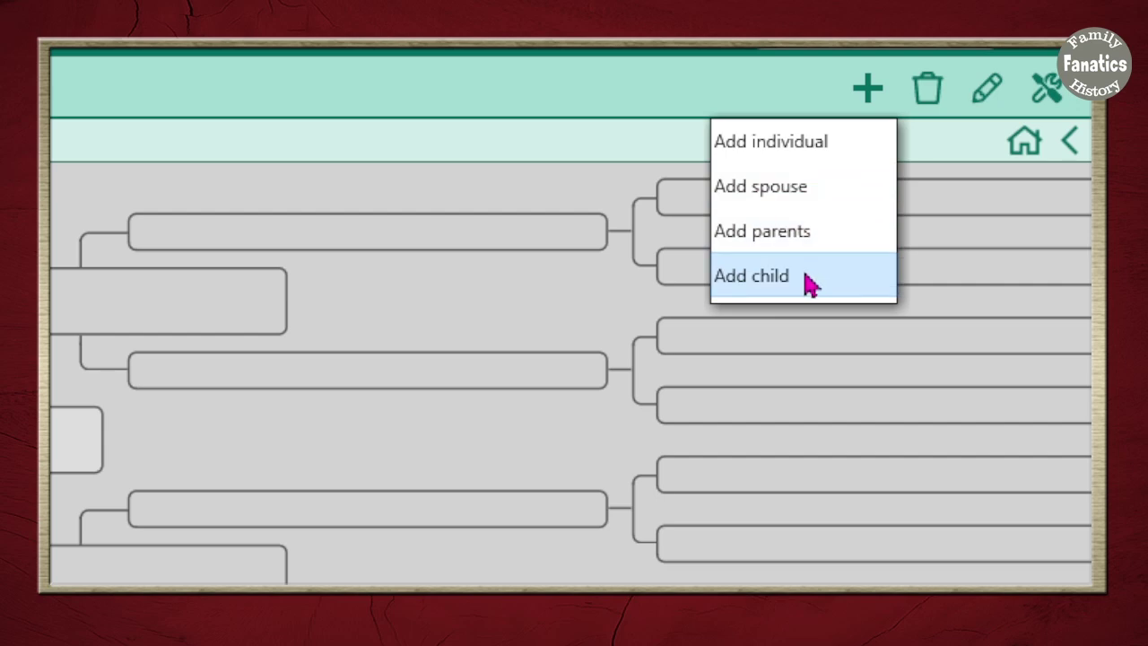
{"action": "left_click", "coordinate": [791, 157]}
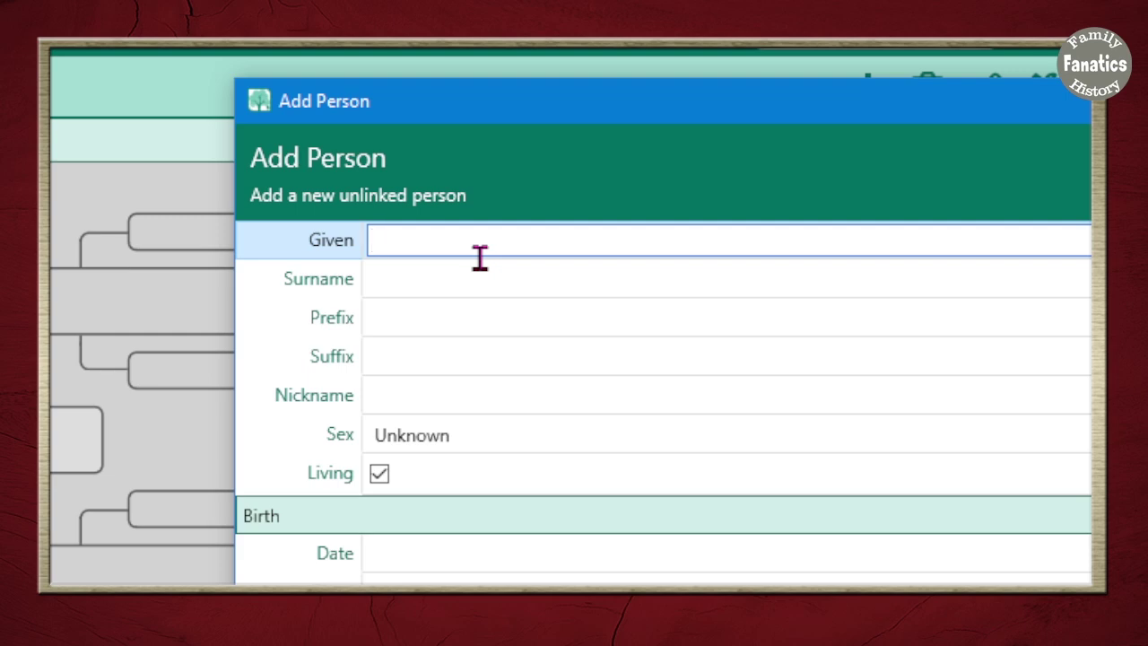
{"action": "type", "text": "Male"}
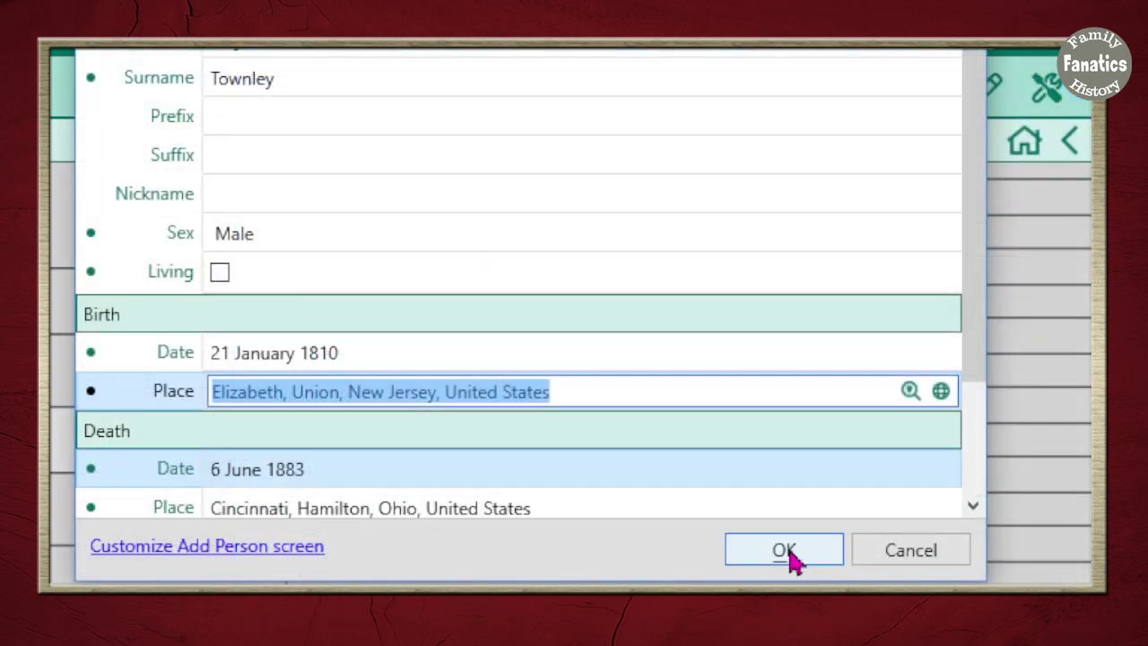
{"action": "left_click", "coordinate": [785, 550]}
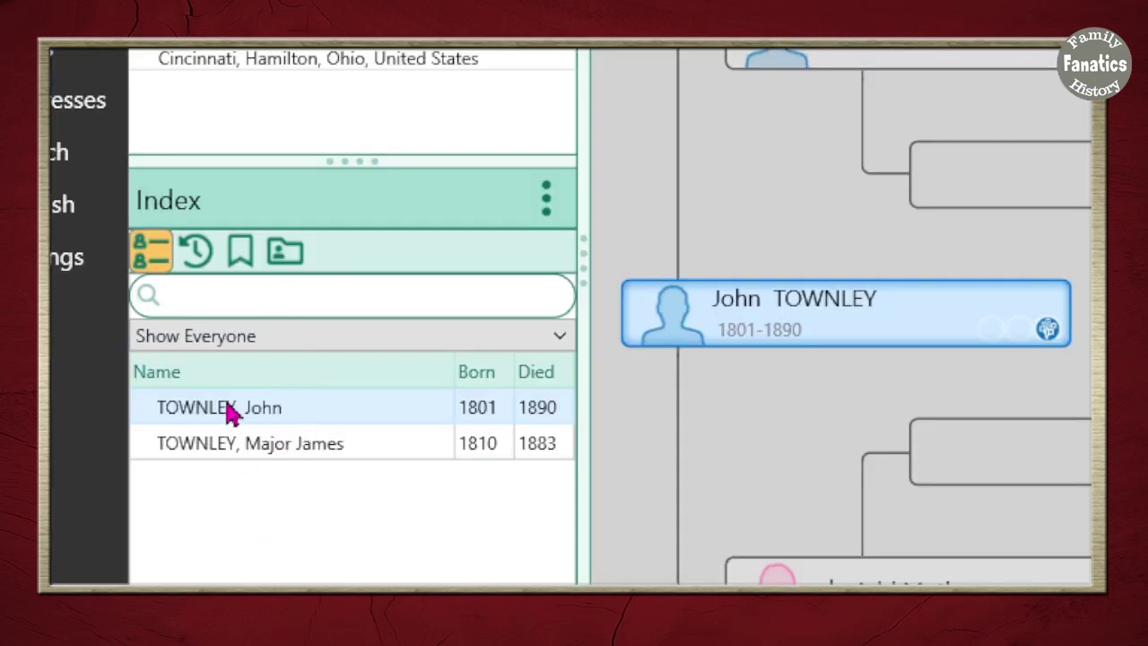
{"action": "left_click", "coordinate": [202, 454]}
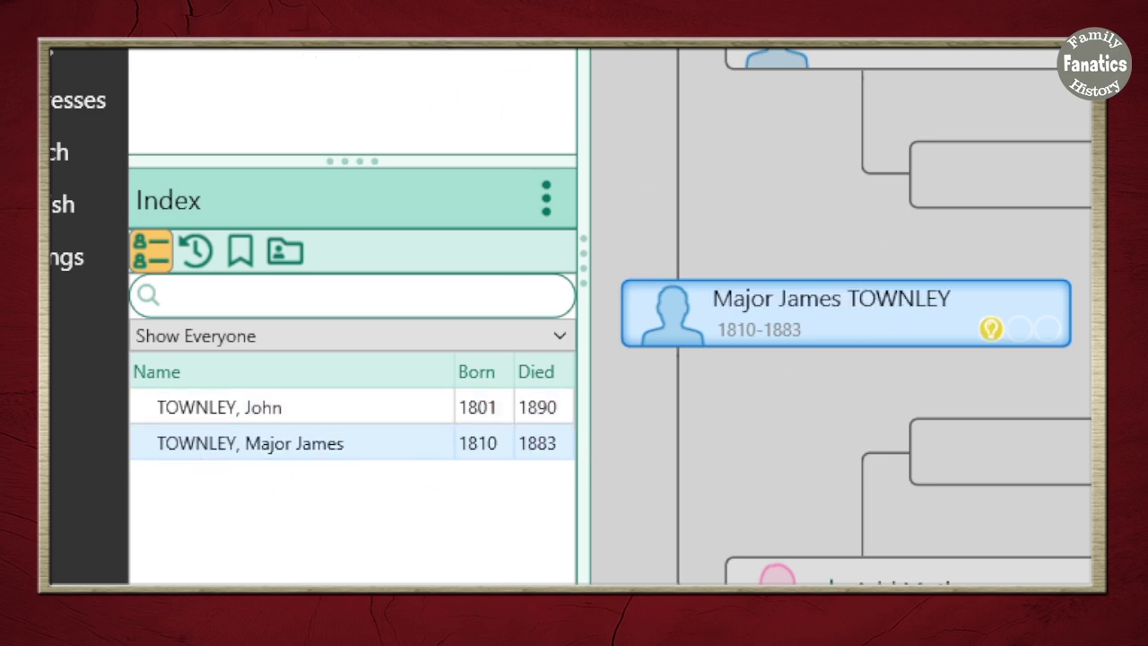
{"action": "left_click", "coordinate": [314, 411]}
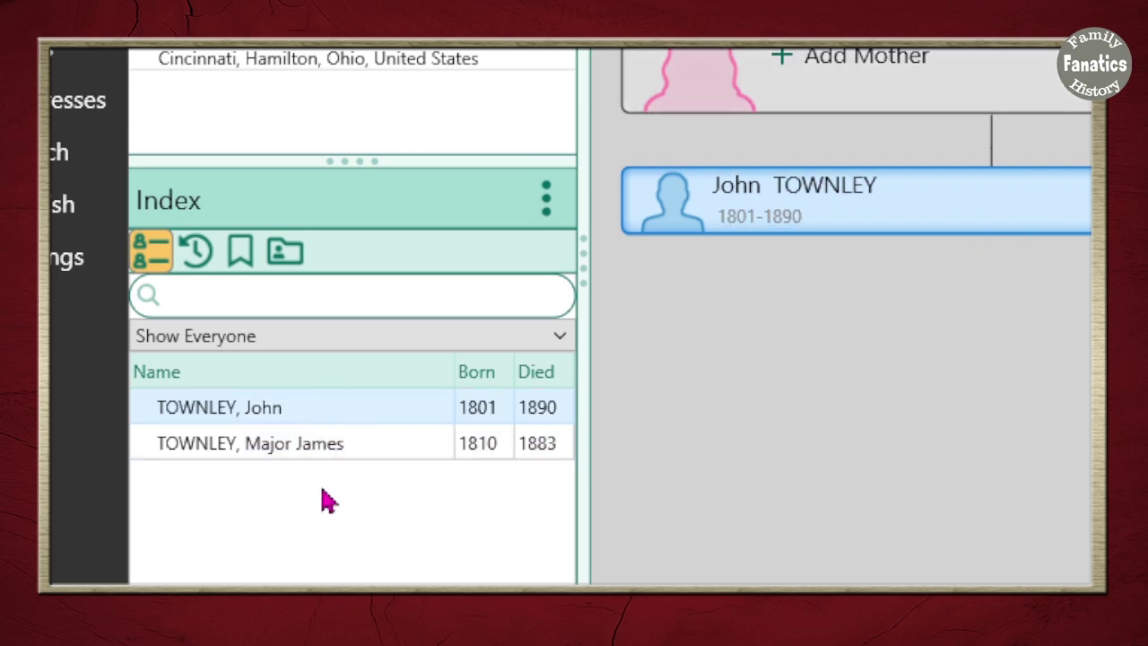
{"action": "left_click", "coordinate": [310, 448]}
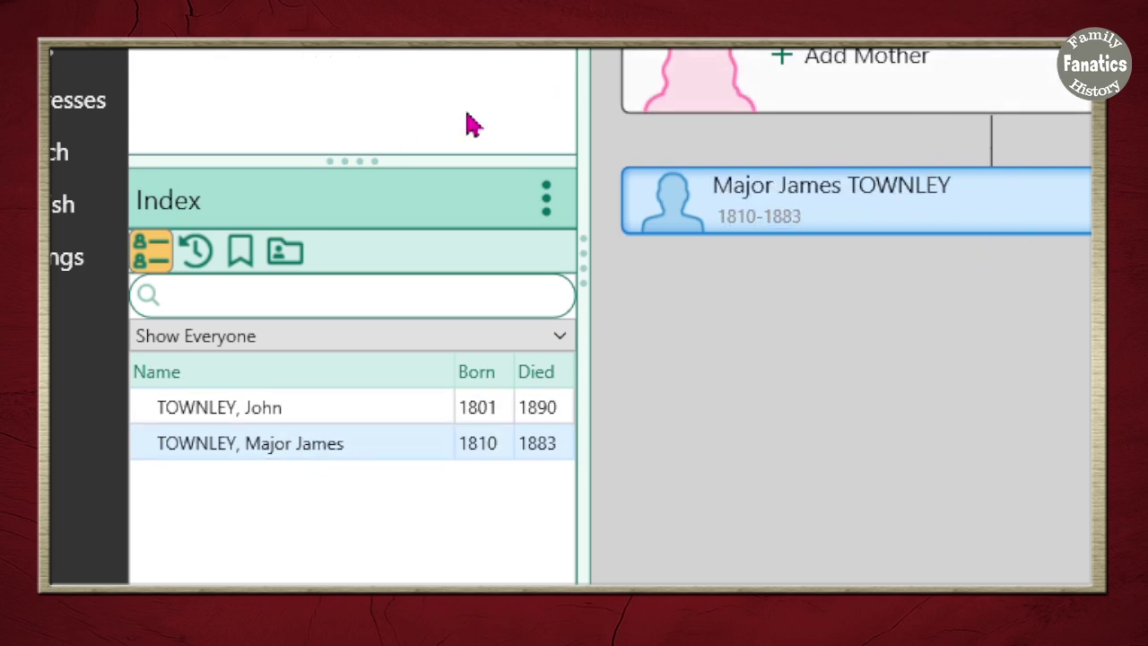